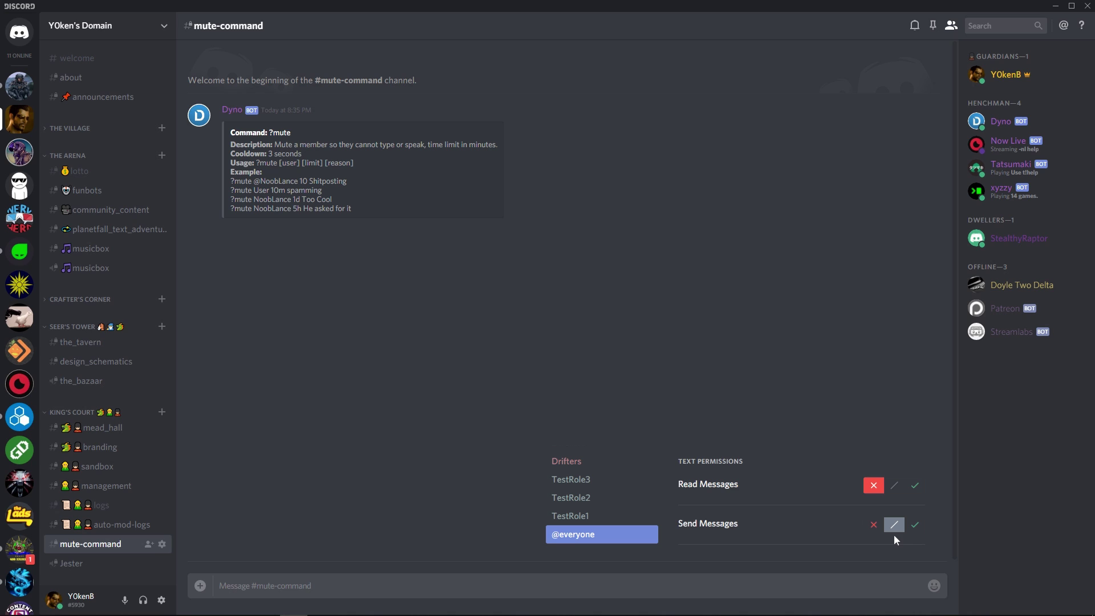
click(915, 524)
click(873, 530)
click(587, 522)
click(597, 499)
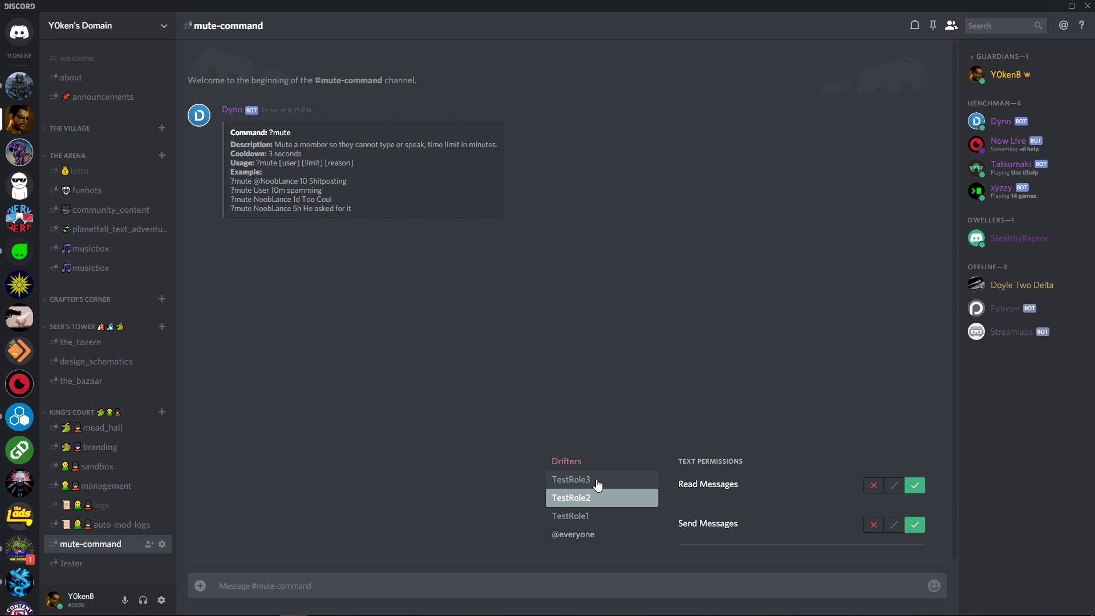
click(597, 483)
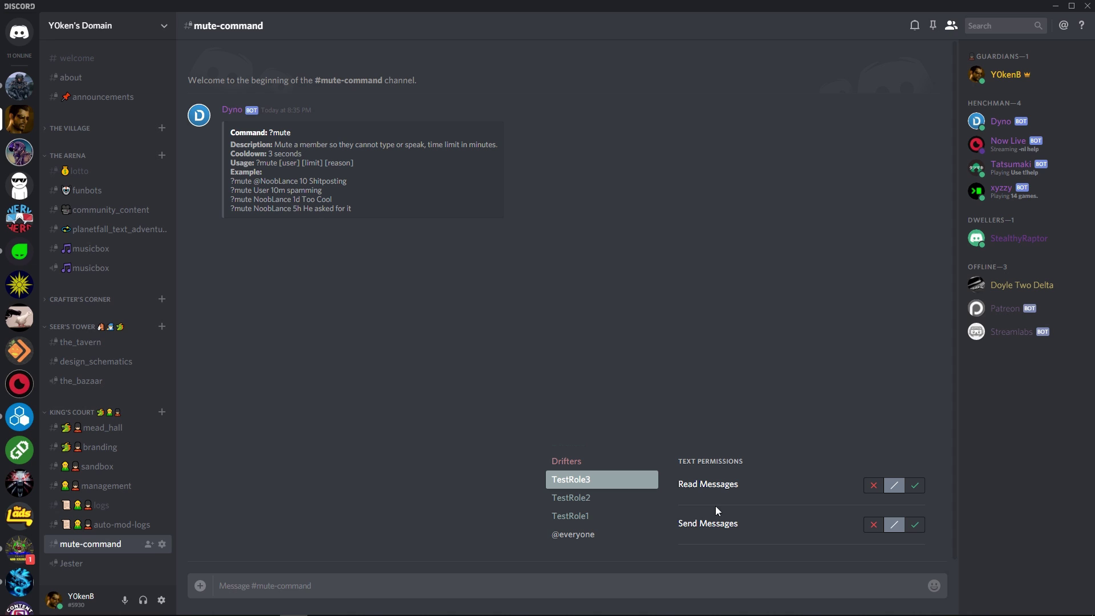
click(605, 515)
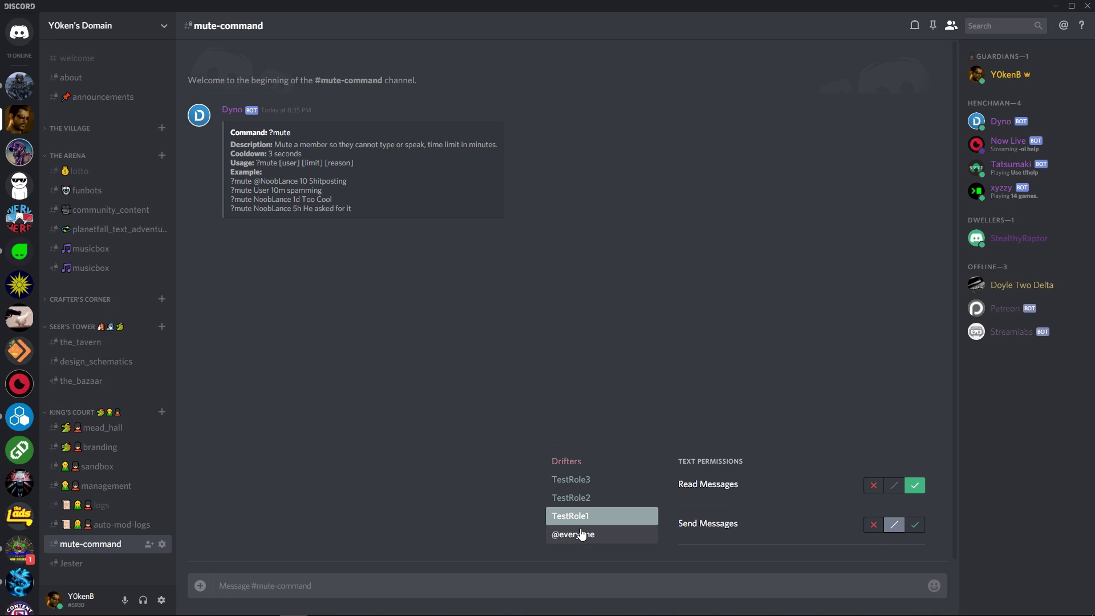
click(581, 534)
click(593, 523)
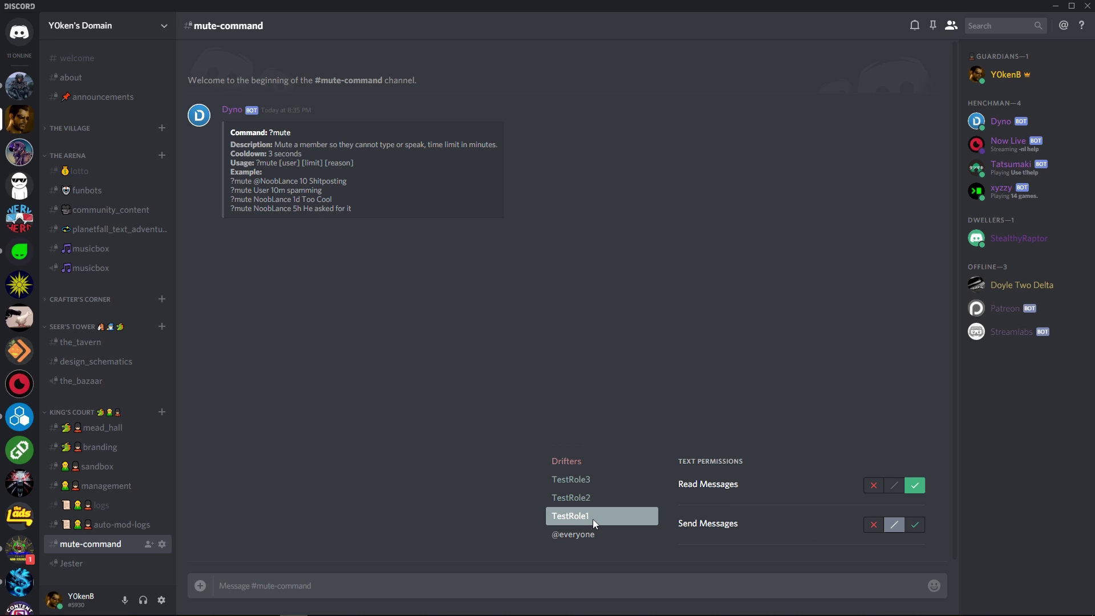
click(601, 534)
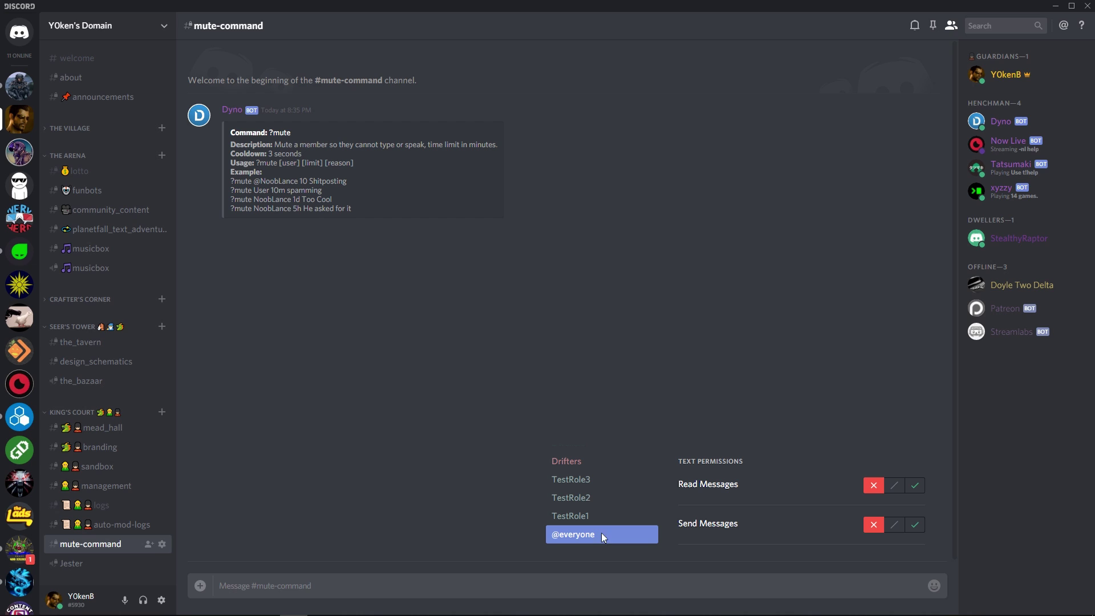
click(897, 526)
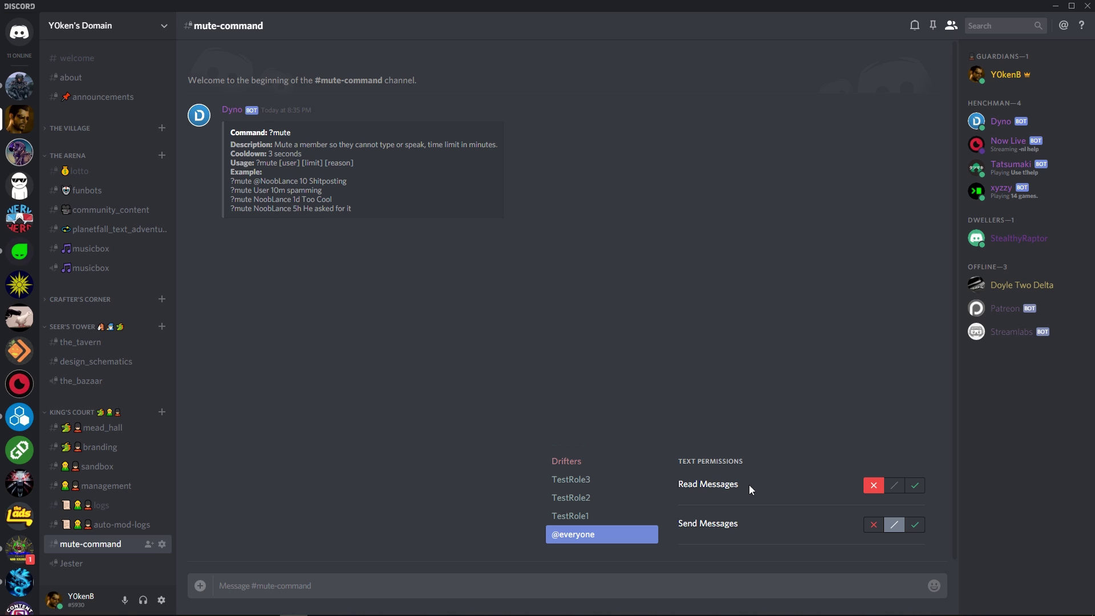
click(628, 517)
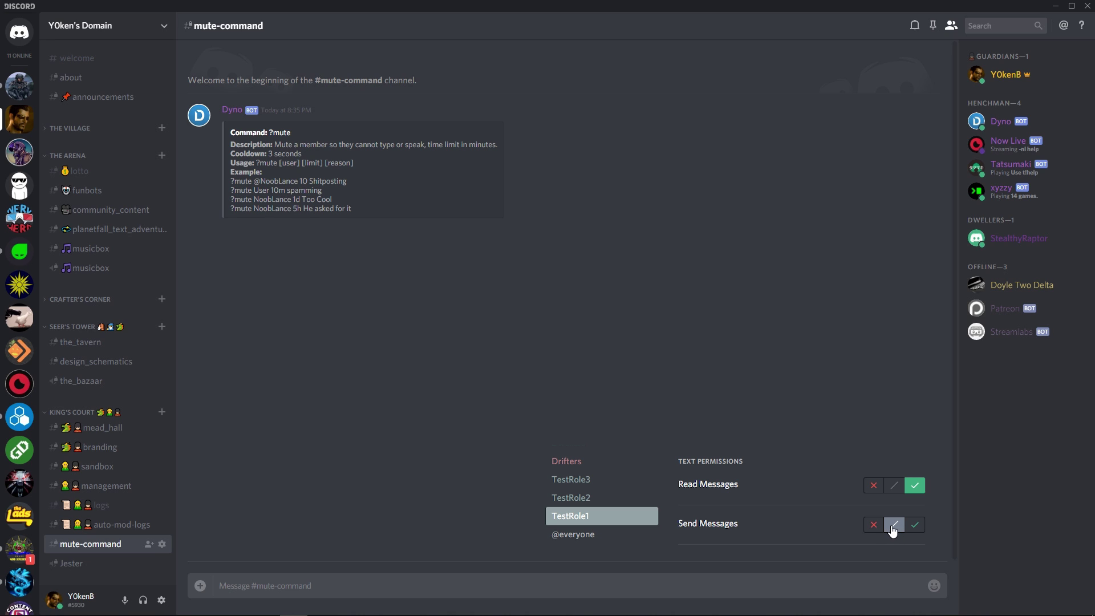
click(593, 541)
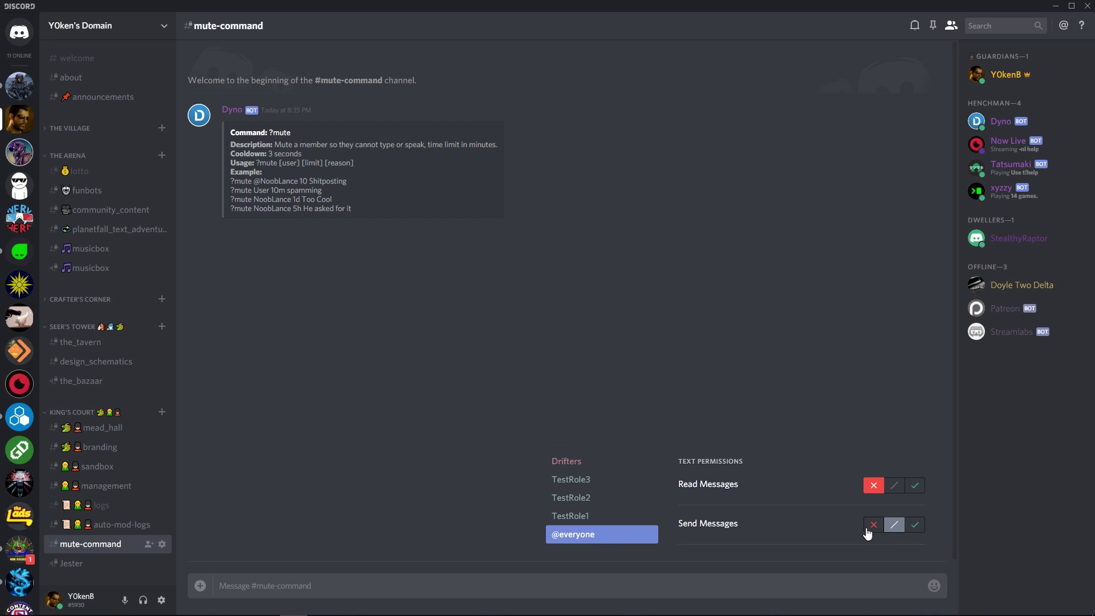
click(598, 517)
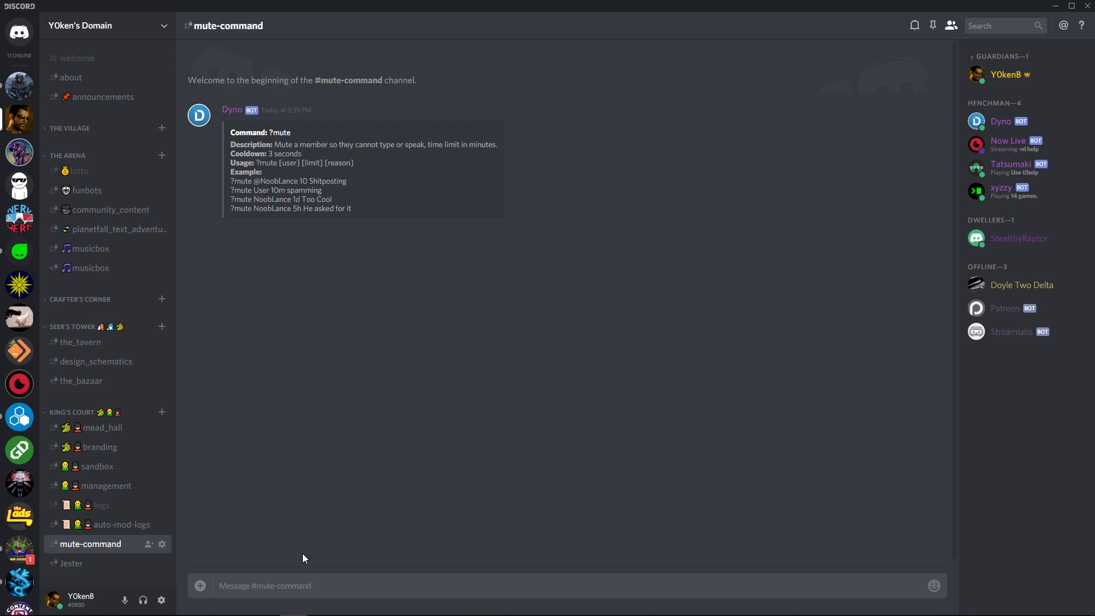
right_click(1032, 239)
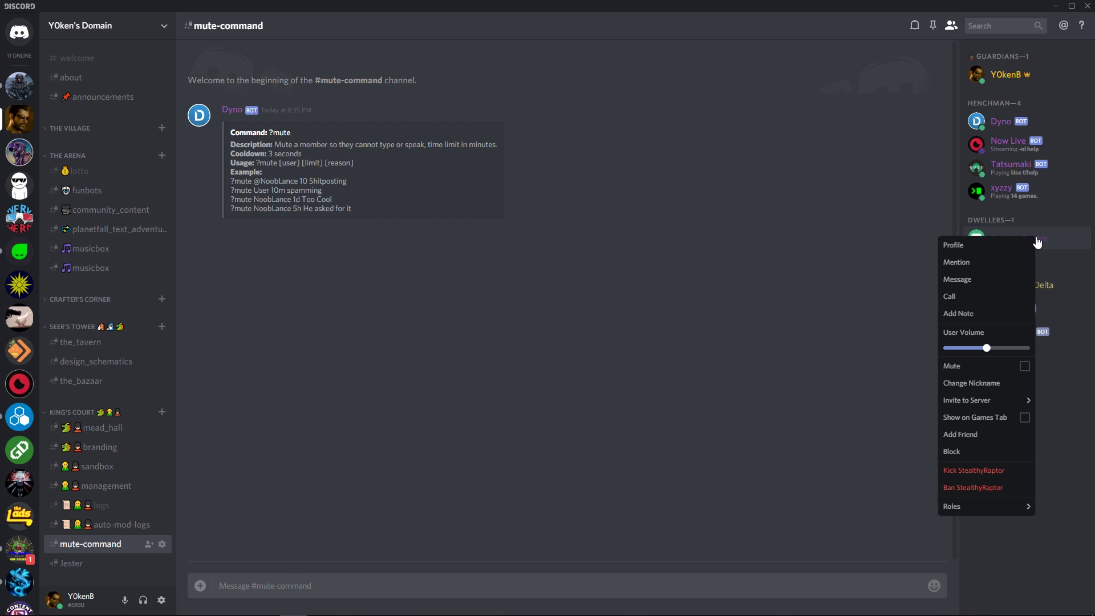
mouse_move(970, 506)
scroll(893, 488, down, 2)
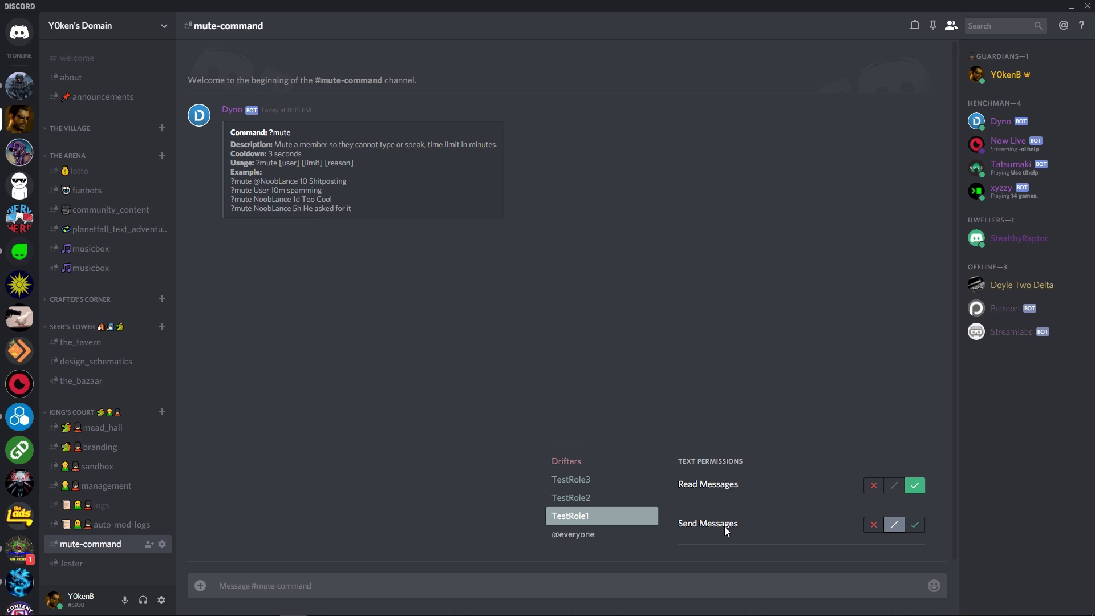
click(631, 534)
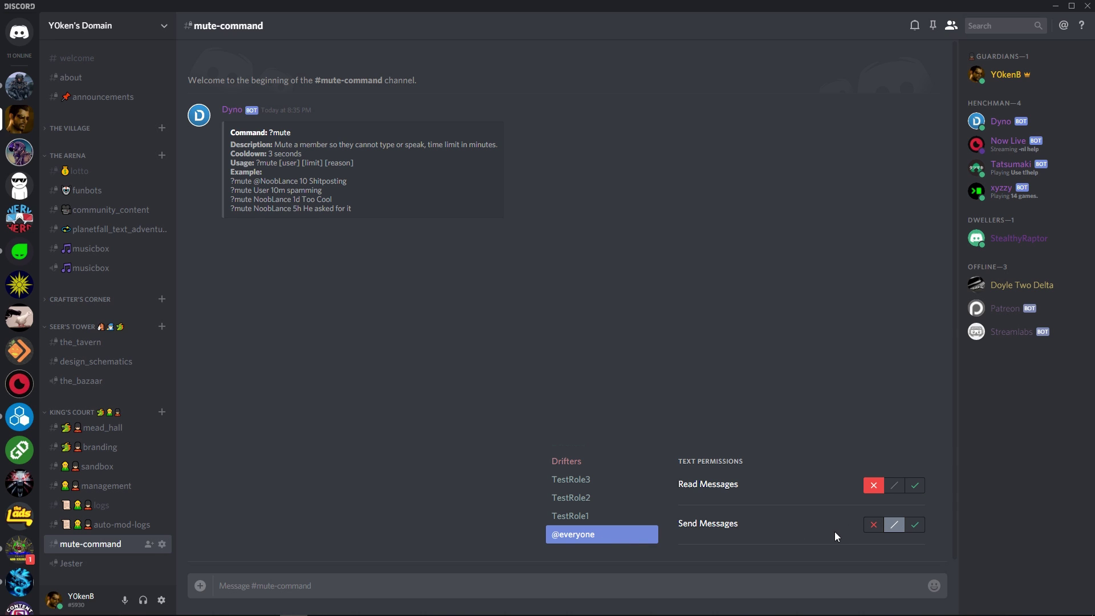
click(590, 516)
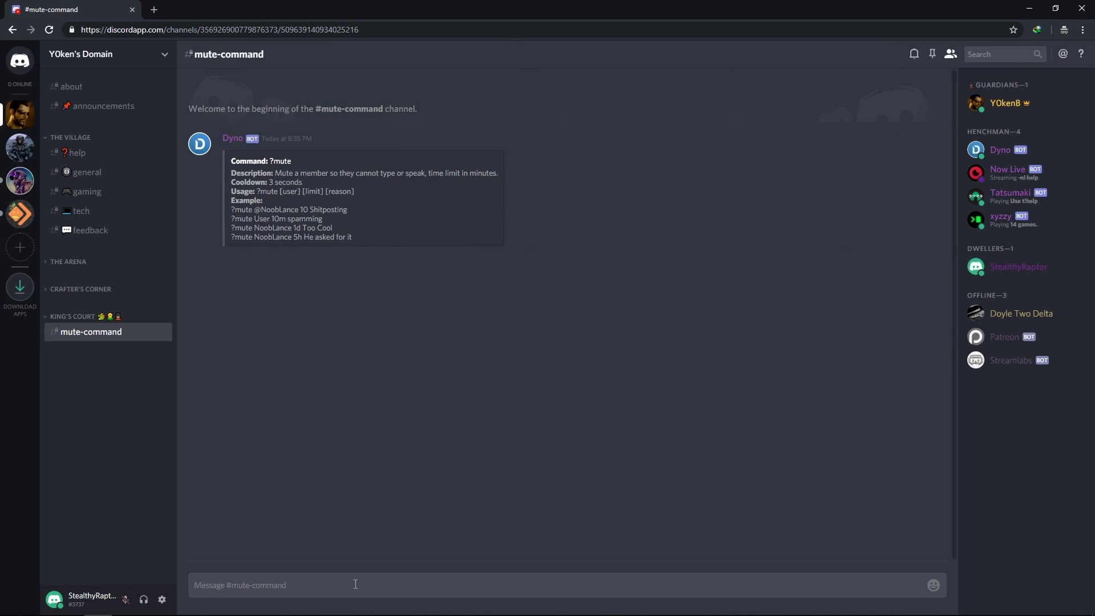
text(HI)
key(BackSpace)
key(BackSpace)
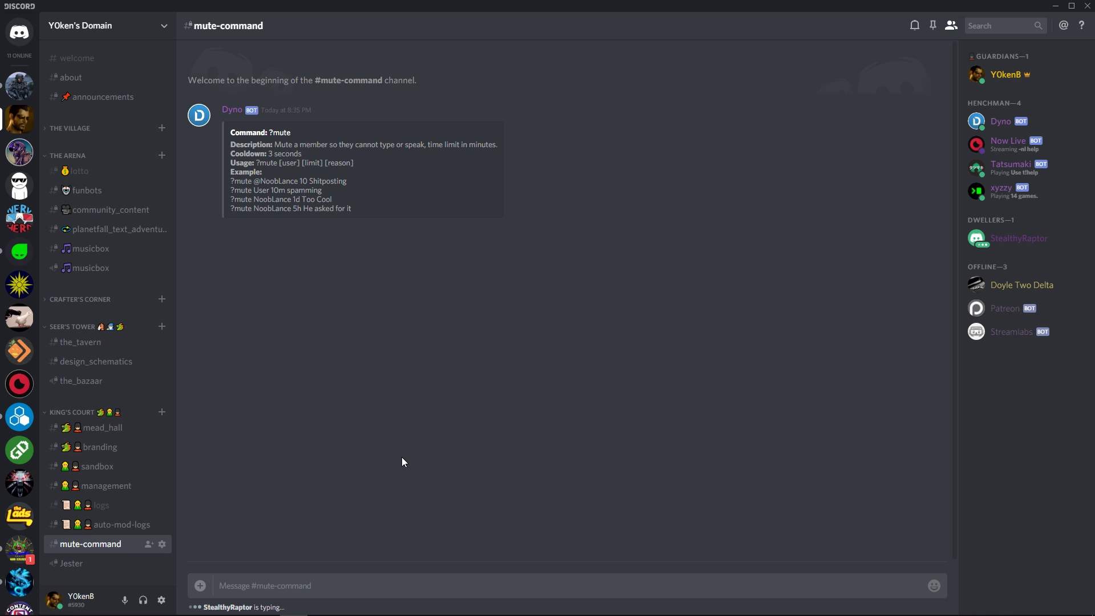
Send '?mute' for the test member with a 1m duration, using Tab to complete the mention
text(?mute)
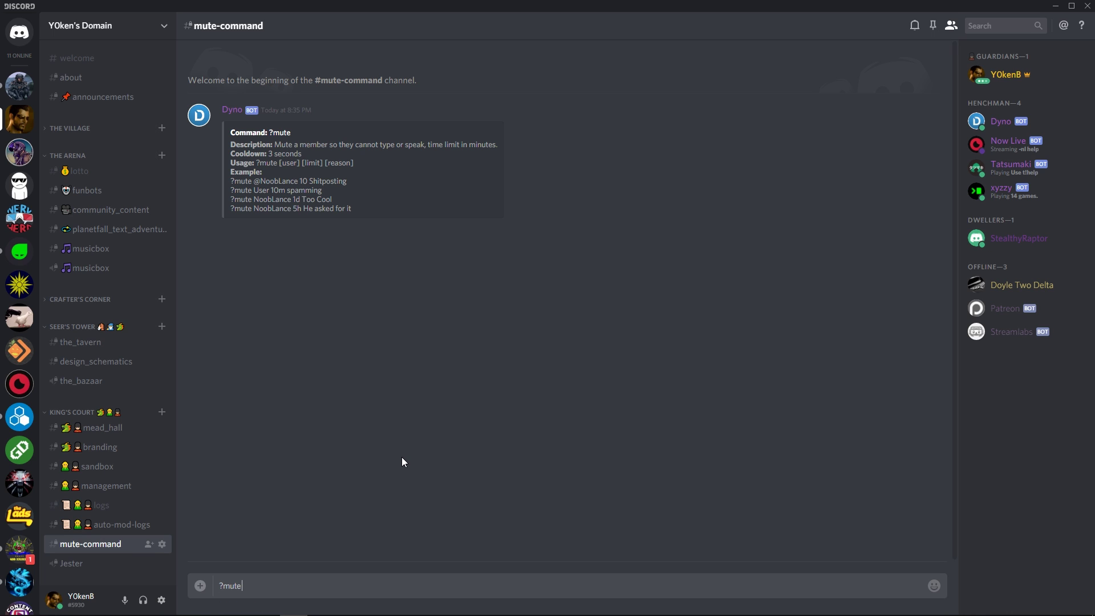
text( @steal)
key(Tab)
text(1m)
key(Return)
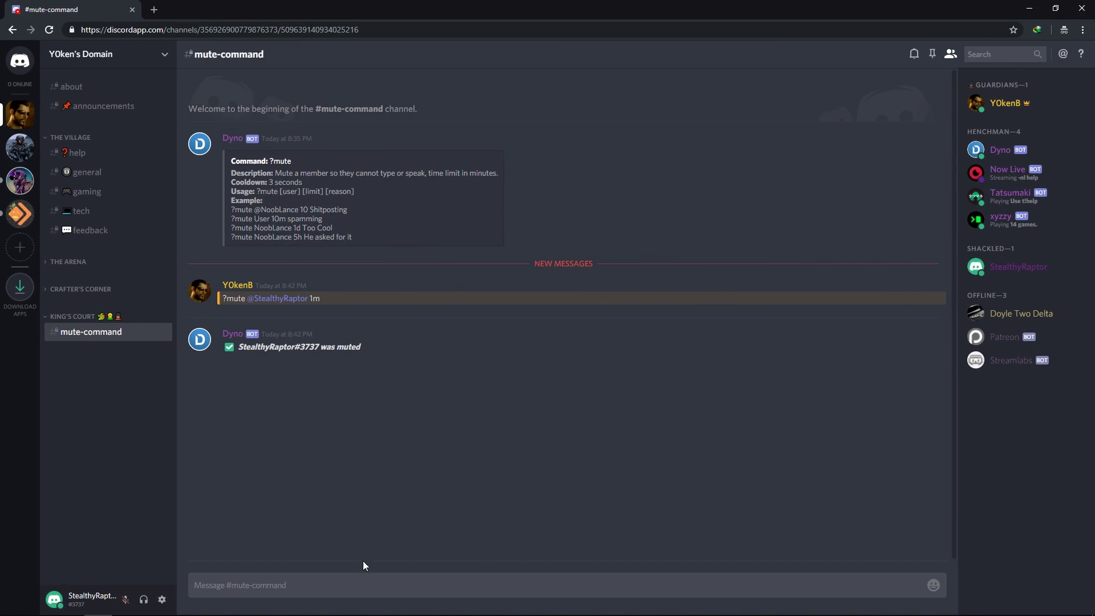
As the muted member, type 'hi' in #mute-command, erase it, then type 'I'
text(hi)
key(BackSpace)
key(BackSpace)
text(I)
From the desktop app, send another 1m '?mute' for the test member, then return to the browser
key(alt+Tab)
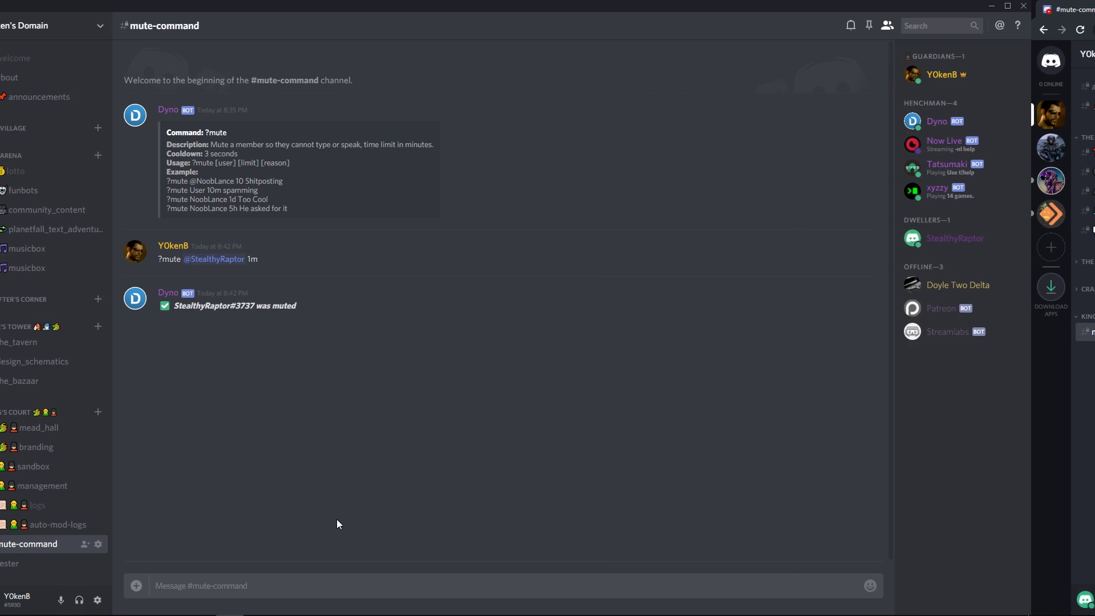
text(?)
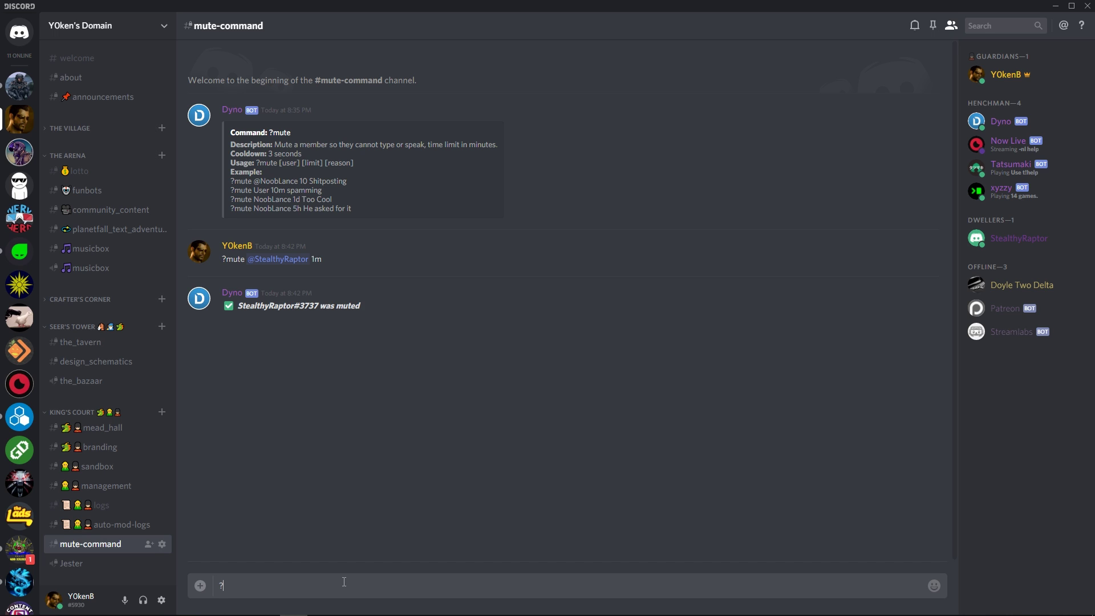
text(mute @stea)
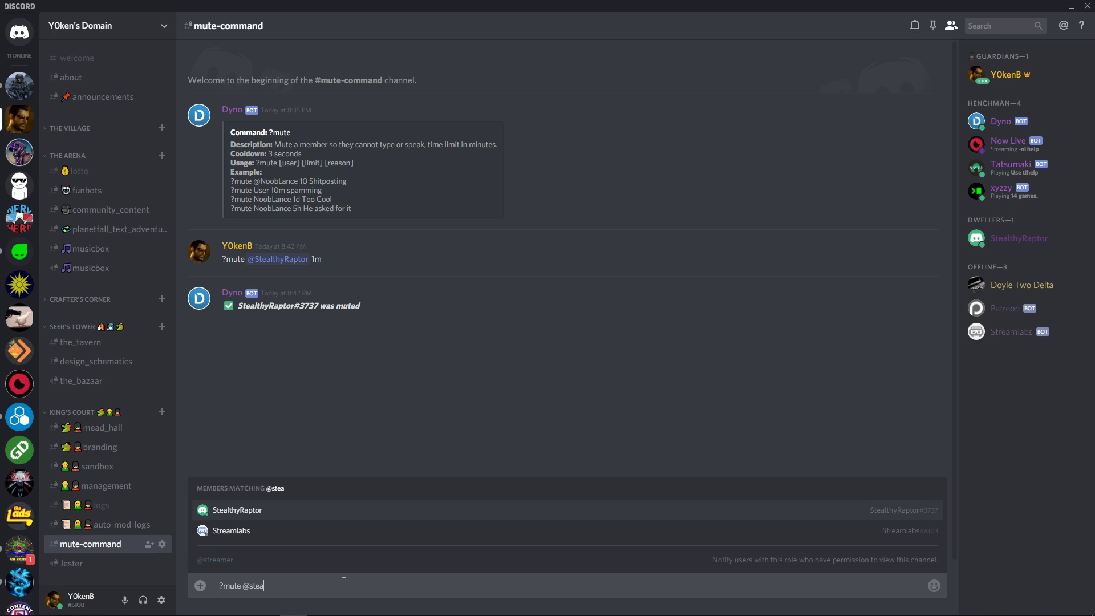
key(Tab)
text(1m)
key(Return)
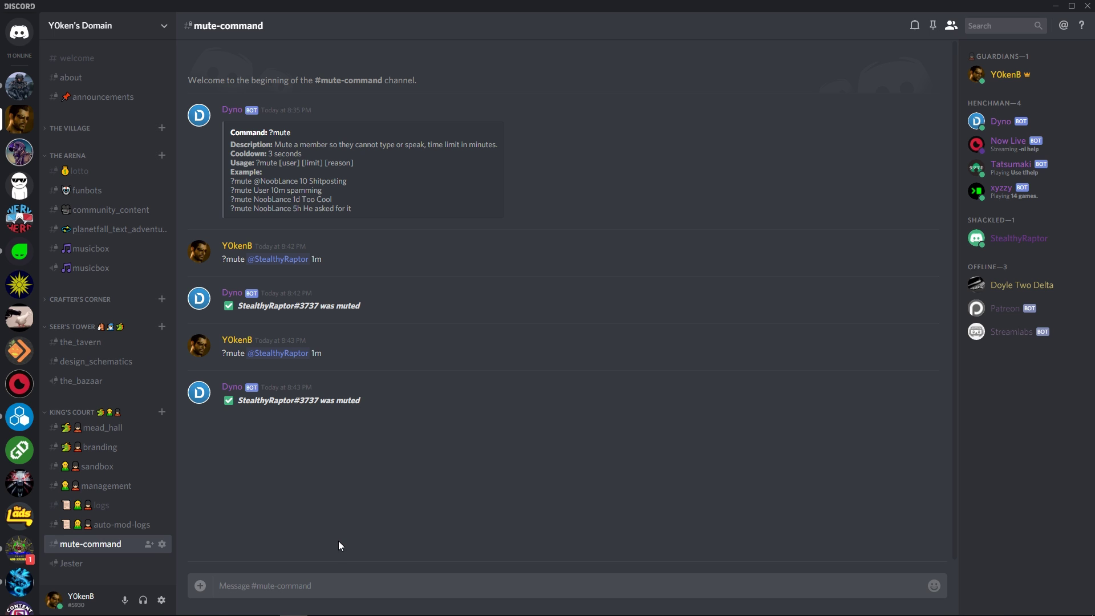
key(alt+Tab)
Review TestRole1–3 overrides in #mute-command's Permissions, toggling TestRole3's Read Messages to deny and back to neutral
click(161, 543)
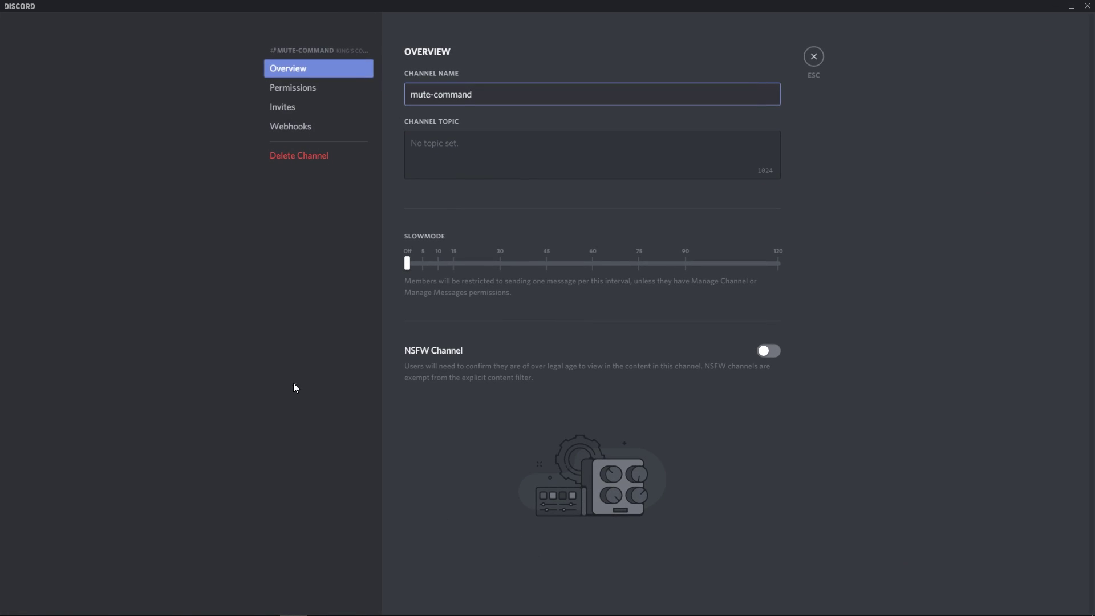
click(295, 91)
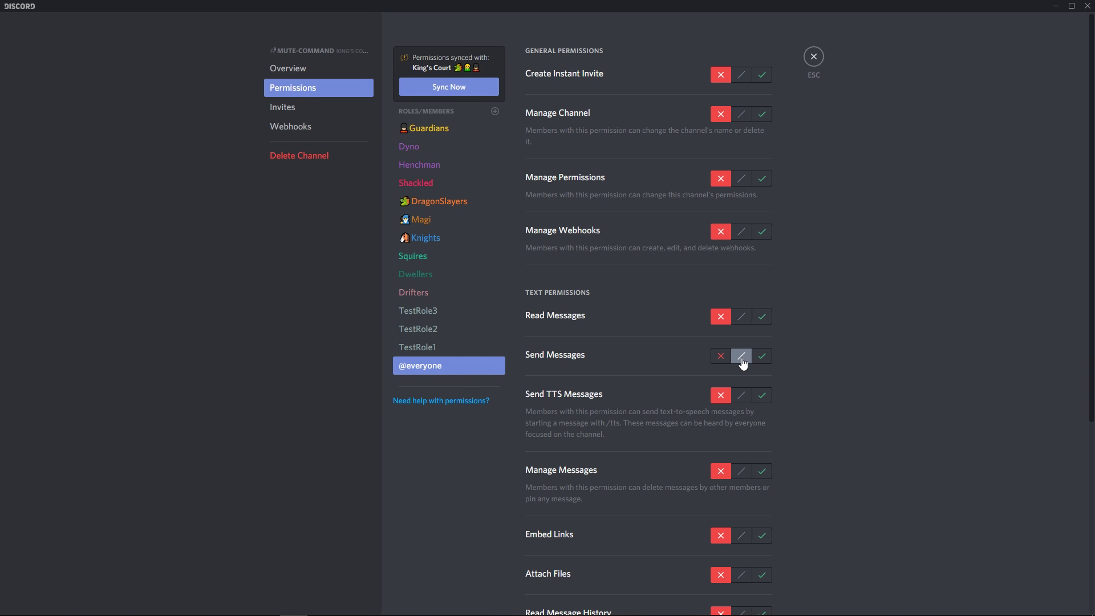
click(435, 350)
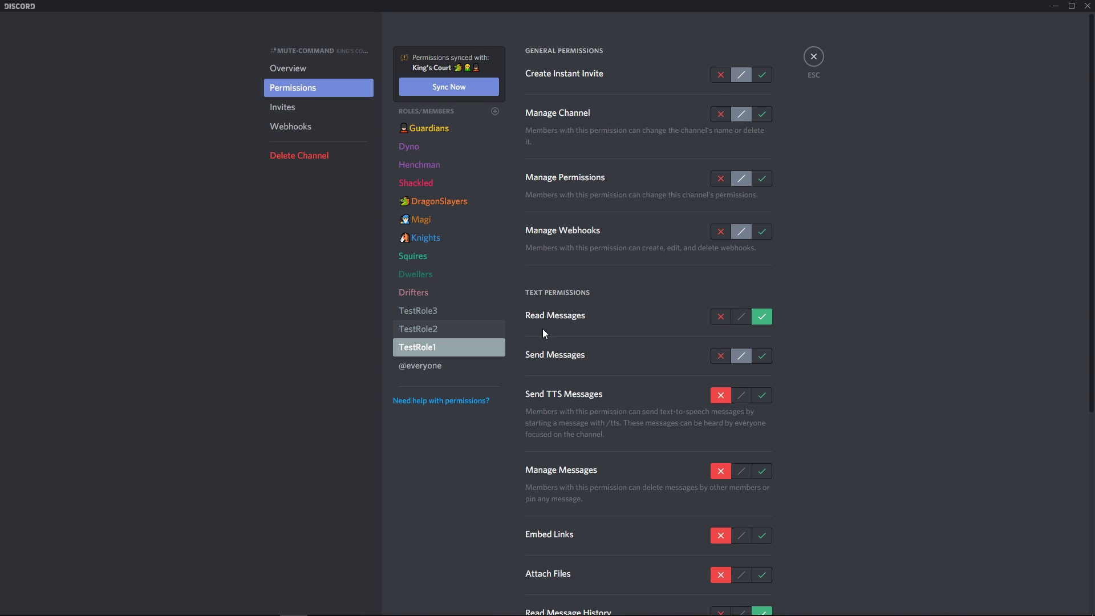
click(459, 334)
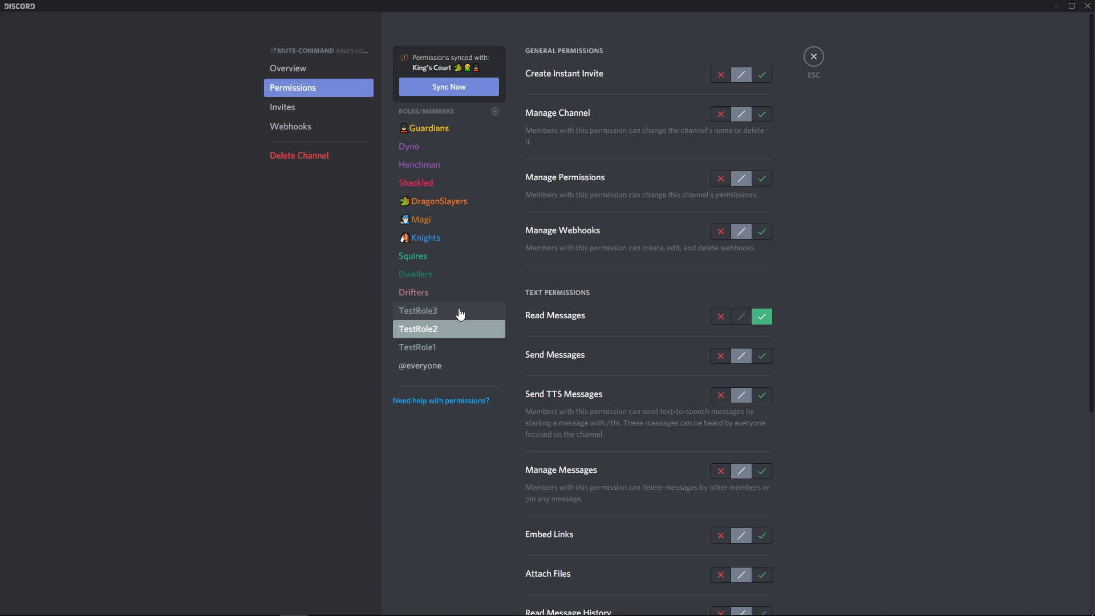
click(460, 312)
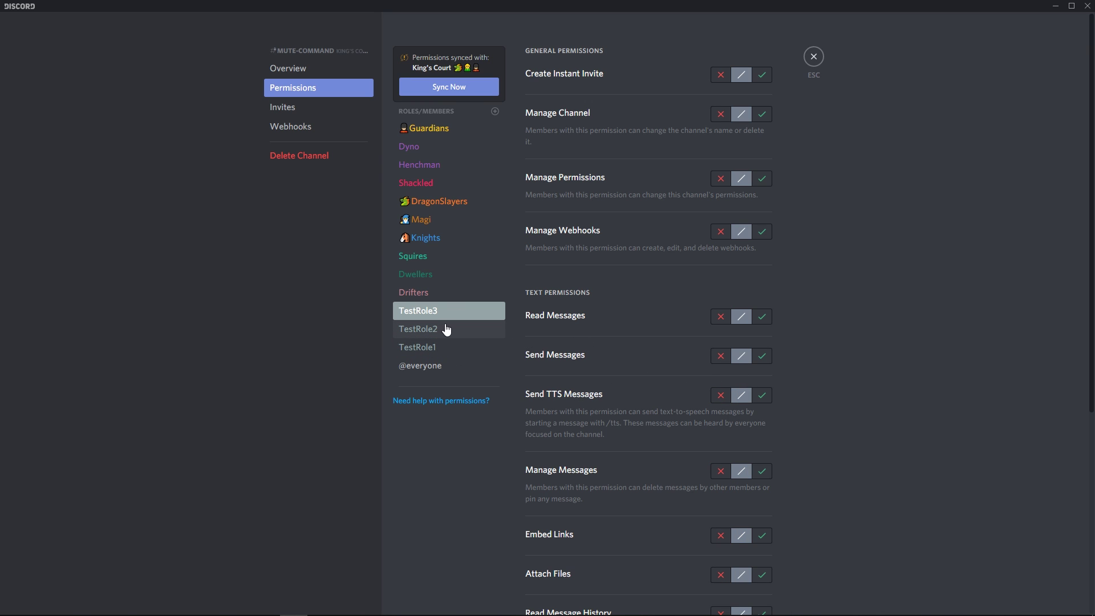
click(720, 317)
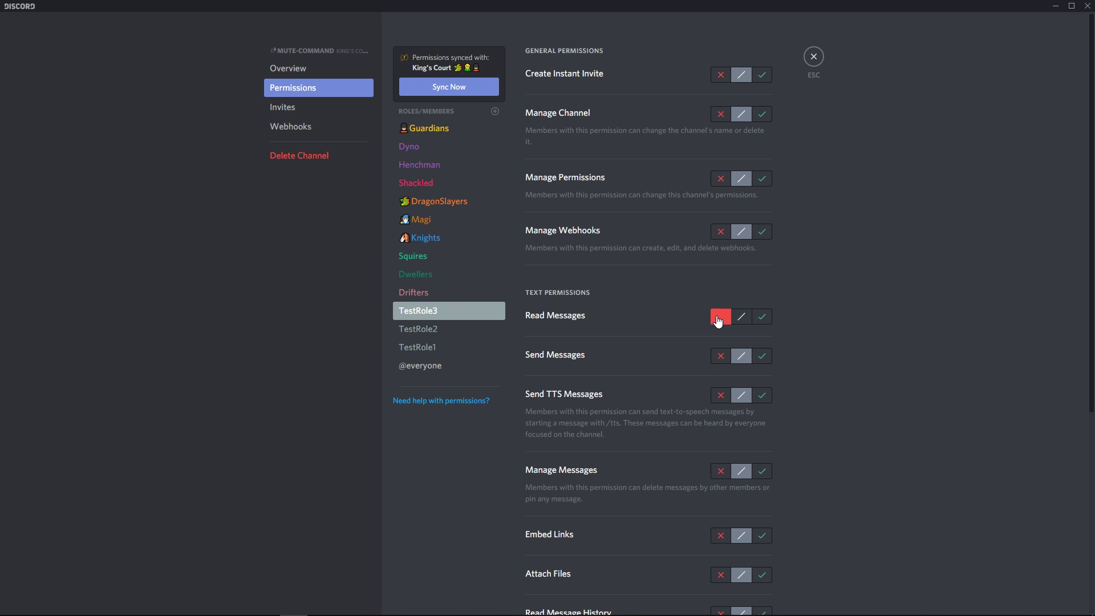
click(740, 316)
Exit the #mute-command channel settings to see both Dyno mute confirmations
click(812, 56)
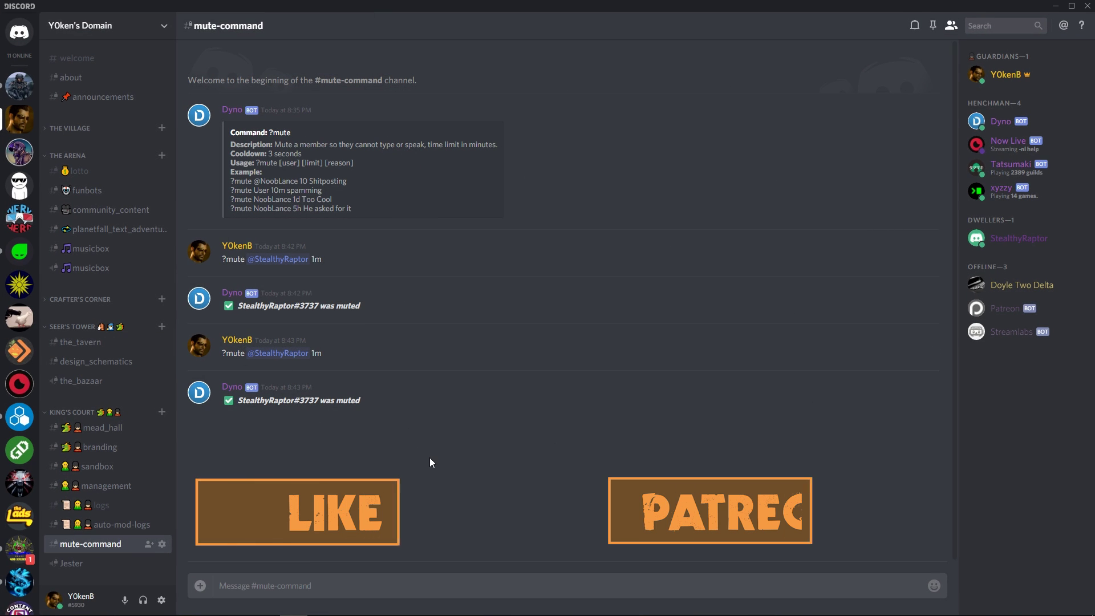